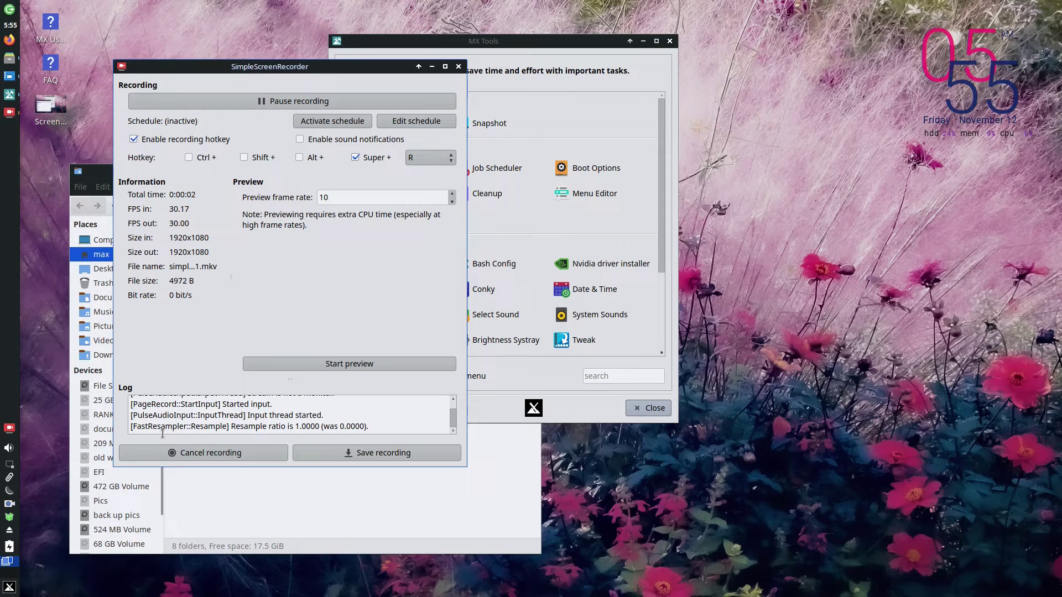
Minimize SimpleScreenRecorder and drag the file manager window to a new spot on the desktop
{"action": "left_click", "coordinate": [433, 66]}
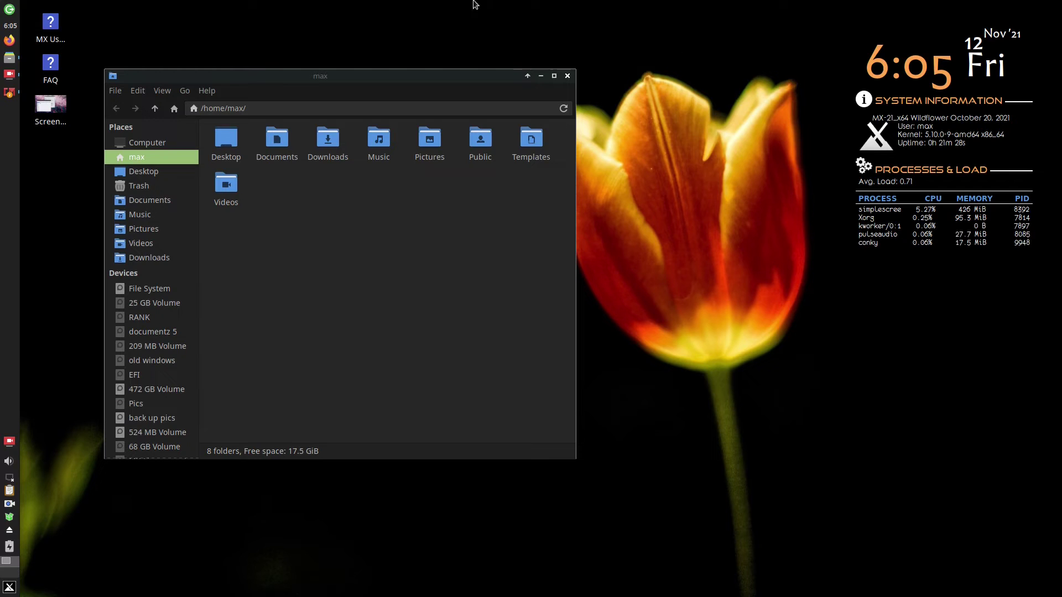
{"action": "left_click_drag", "start_coordinate": [452, 76], "coordinate": [420, 150]}
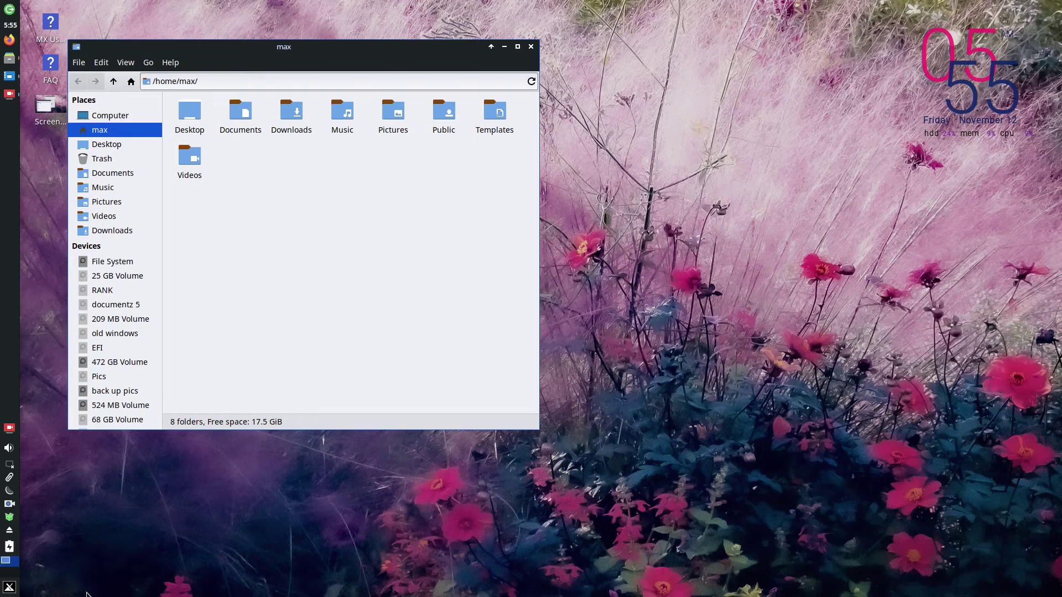
Launch Appearance from the Whisker Menu's Settings category
{"action": "left_click", "coordinate": [10, 587]}
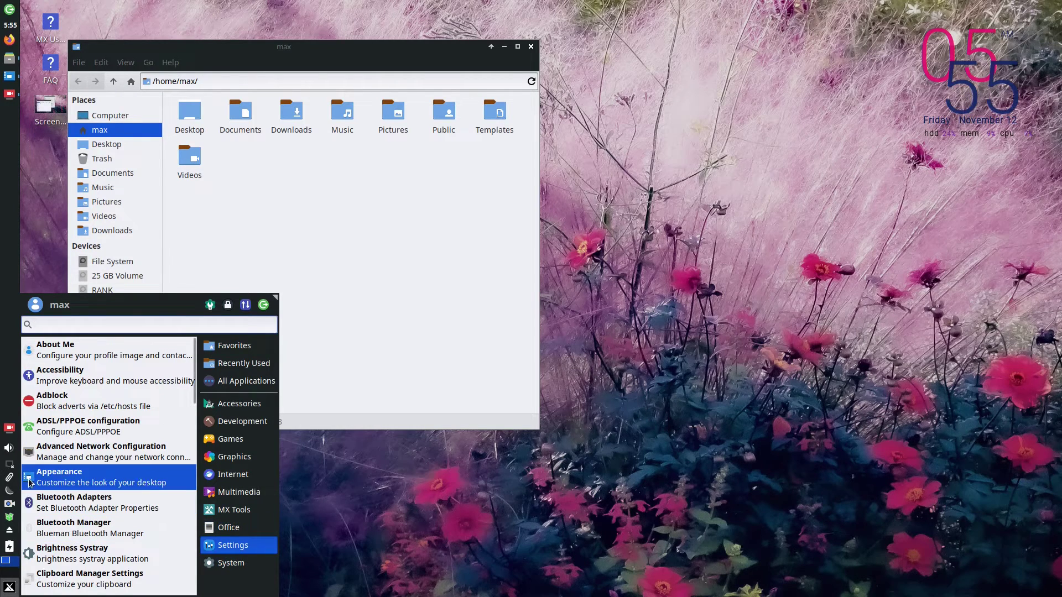
{"action": "left_click", "coordinate": [106, 486]}
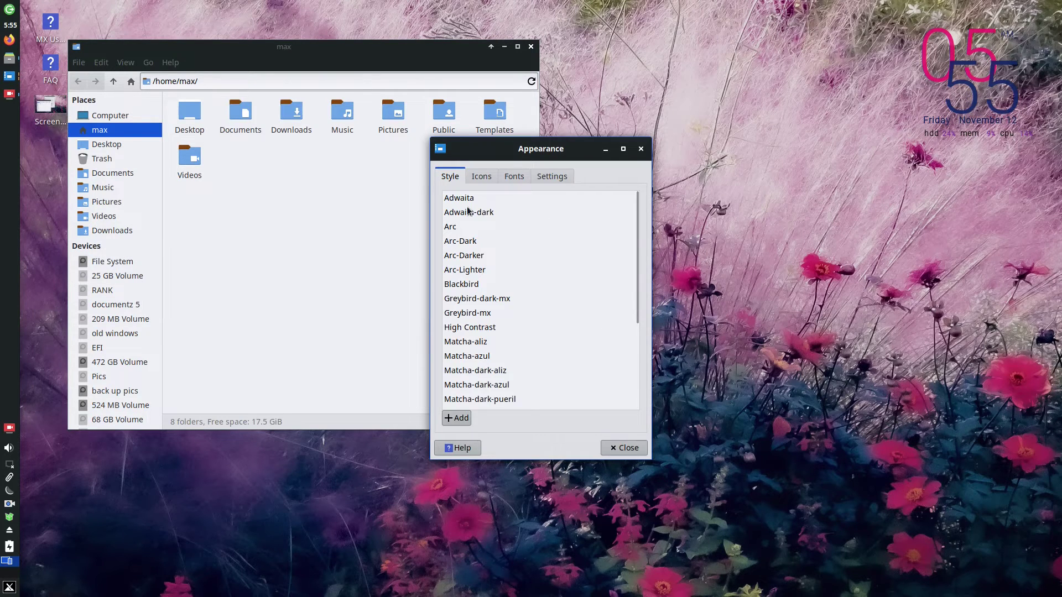
Preview the Adwaita, Adwaita-dark and Arc styles, then apply Matcha-dark-pueril
{"action": "left_click", "coordinate": [470, 199]}
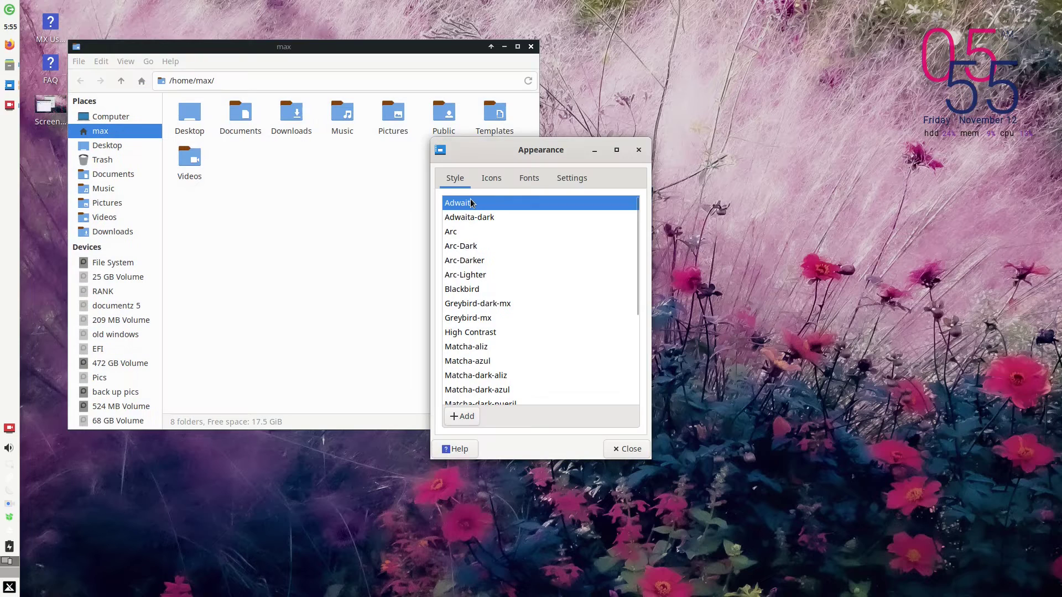
{"action": "left_click", "coordinate": [466, 217]}
{"action": "left_click", "coordinate": [466, 234]}
{"action": "scroll", "coordinate": [487, 272], "scroll_direction": "down", "scroll_amount": 1}
{"action": "scroll", "coordinate": [503, 288], "scroll_direction": "down", "scroll_amount": 1}
{"action": "scroll", "coordinate": [483, 299], "scroll_direction": "down", "scroll_amount": 1}
{"action": "scroll", "coordinate": [487, 354], "scroll_direction": "down", "scroll_amount": 2}
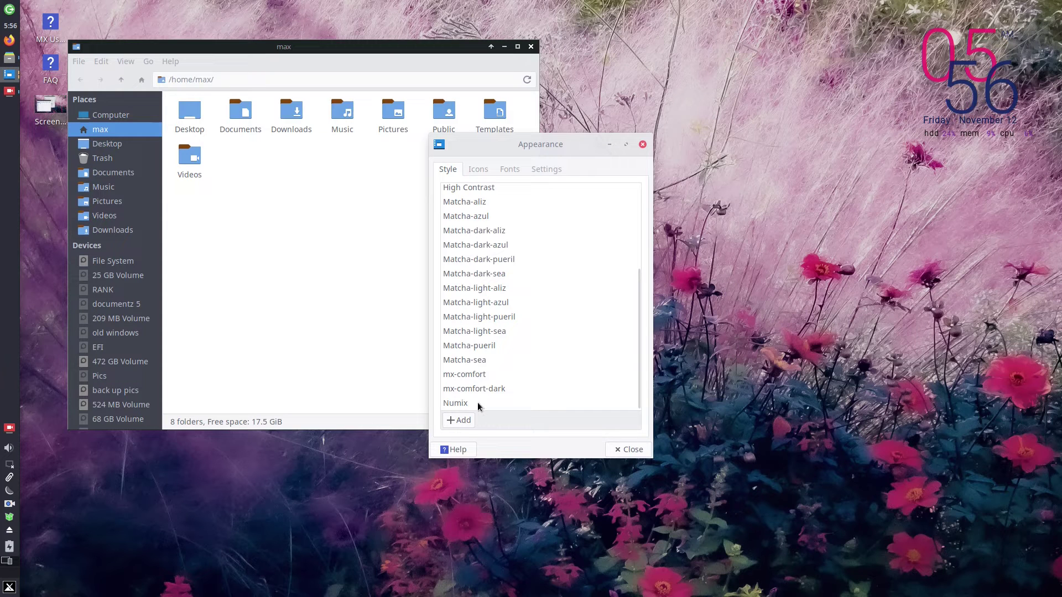
{"action": "left_click", "coordinate": [480, 254]}
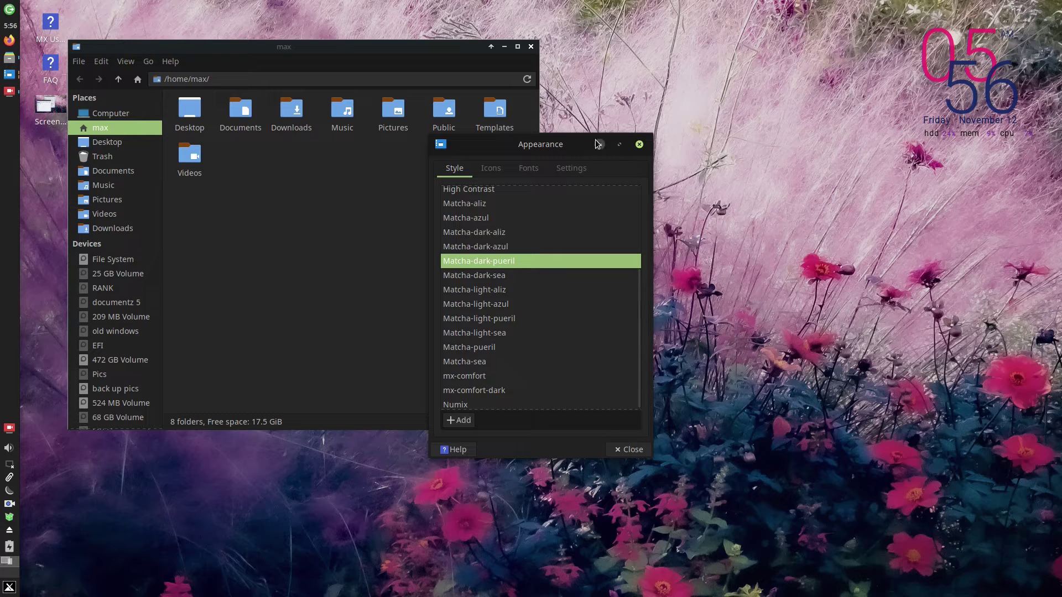
Preview the Tango and Papirus-mxbluedark icon themes, then apply Papirus-Dark
{"action": "left_click", "coordinate": [490, 169]}
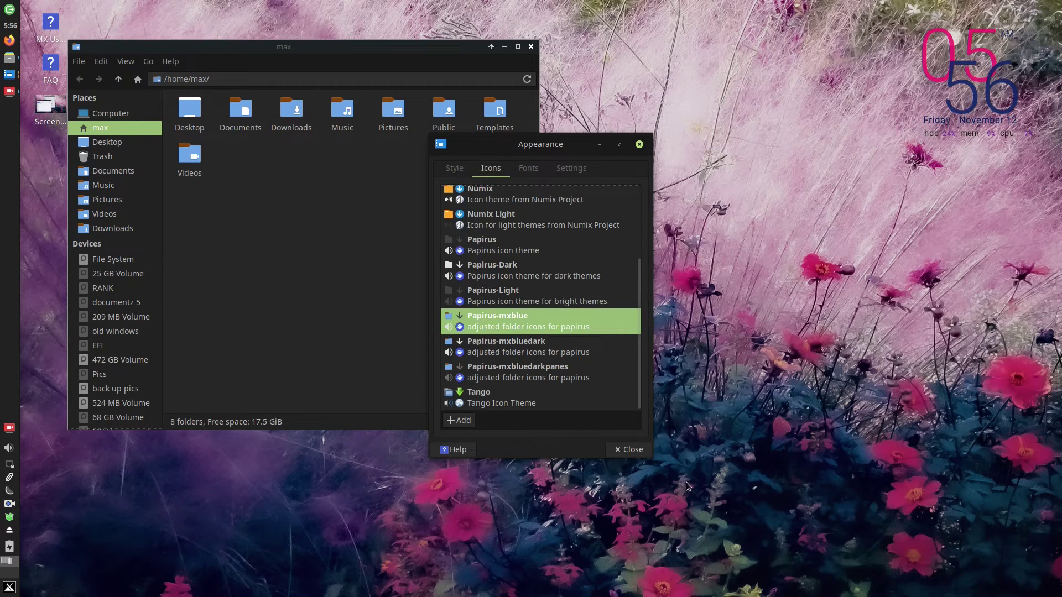
{"action": "left_click_drag", "start_coordinate": [335, 47], "coordinate": [288, 7]}
{"action": "left_click_drag", "start_coordinate": [570, 148], "coordinate": [709, 129]}
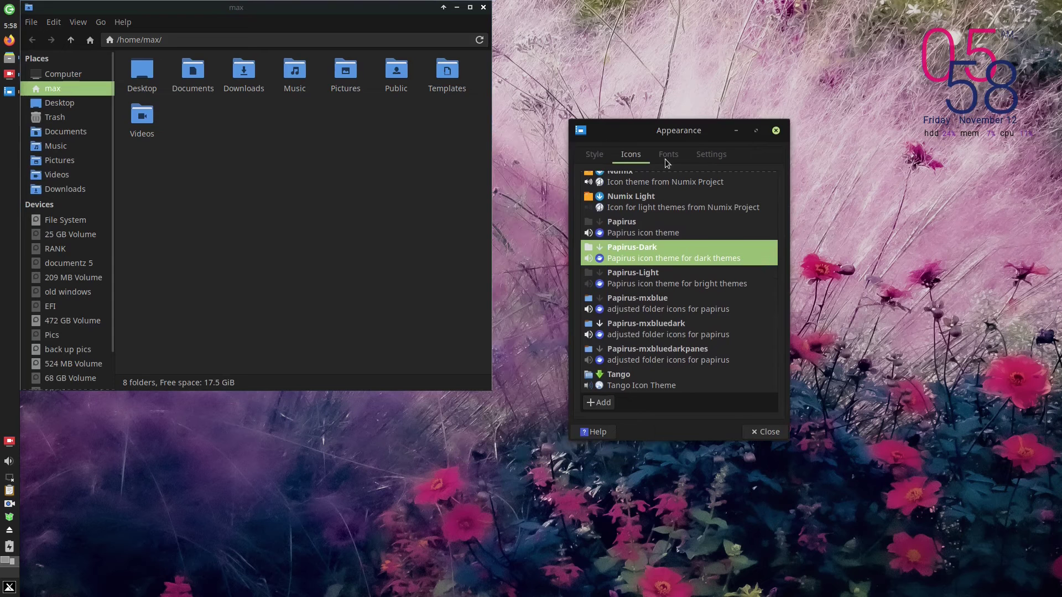
{"action": "left_click", "coordinate": [631, 375]}
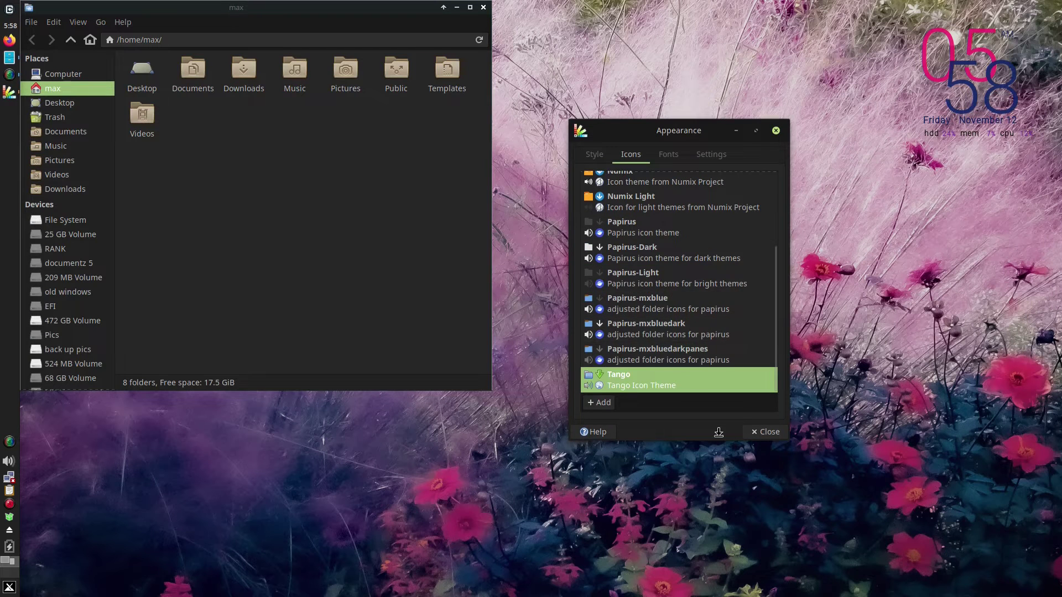
{"action": "left_click", "coordinate": [650, 326]}
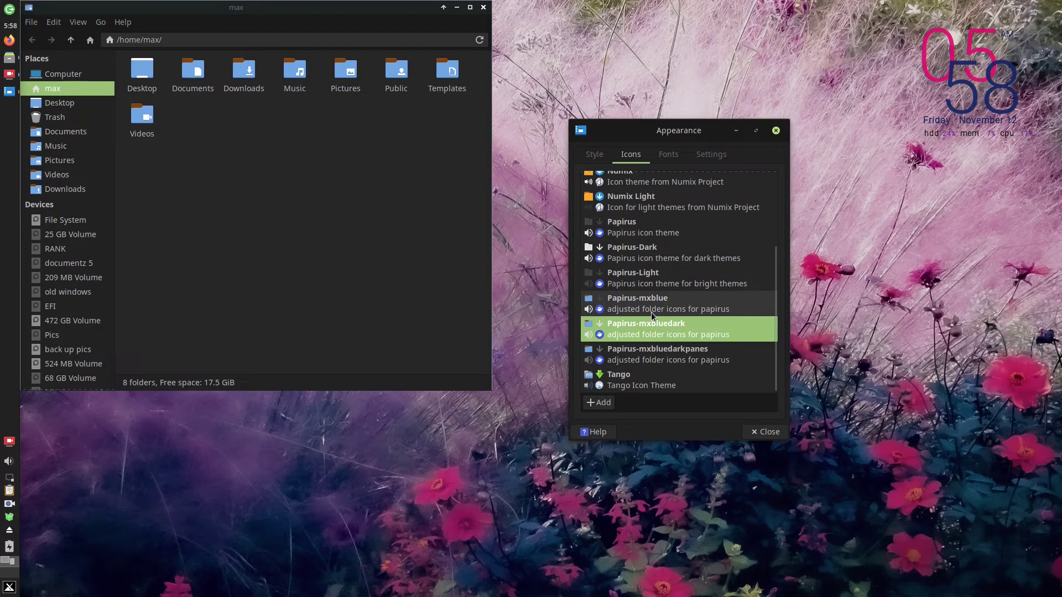
{"action": "left_click", "coordinate": [631, 258]}
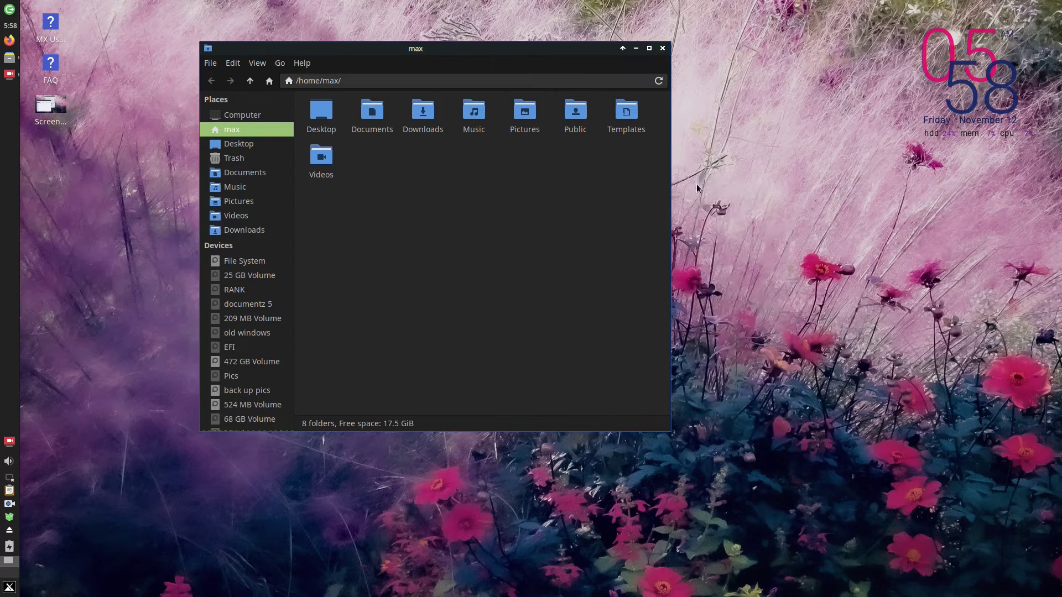
Open Desktop settings from the desktop menu and preview the bee, pipes, building and swirl wallpapers
{"action": "right_click", "coordinate": [699, 184]}
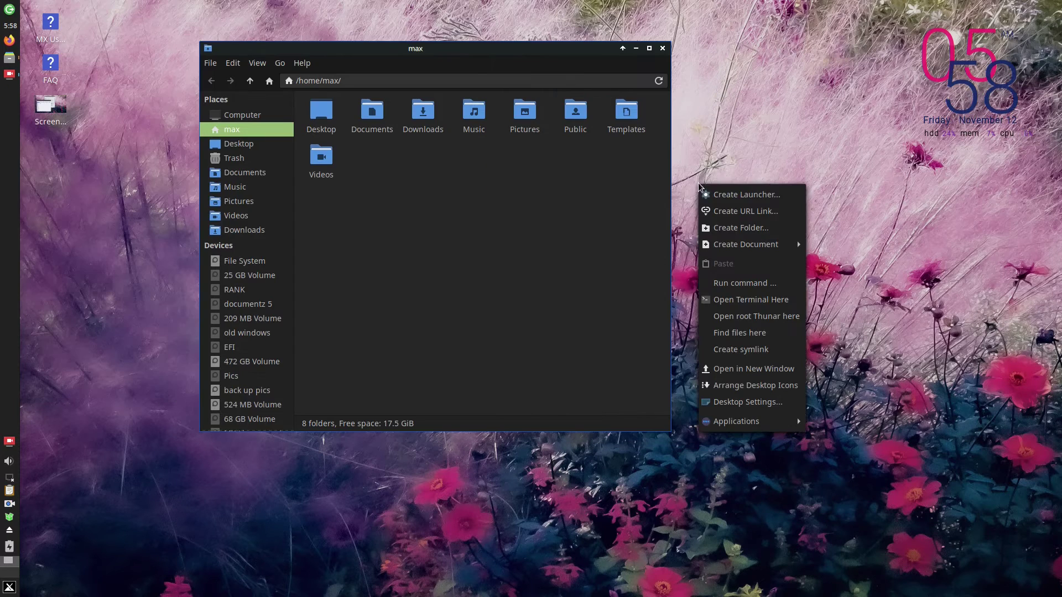
{"action": "left_click", "coordinate": [748, 403]}
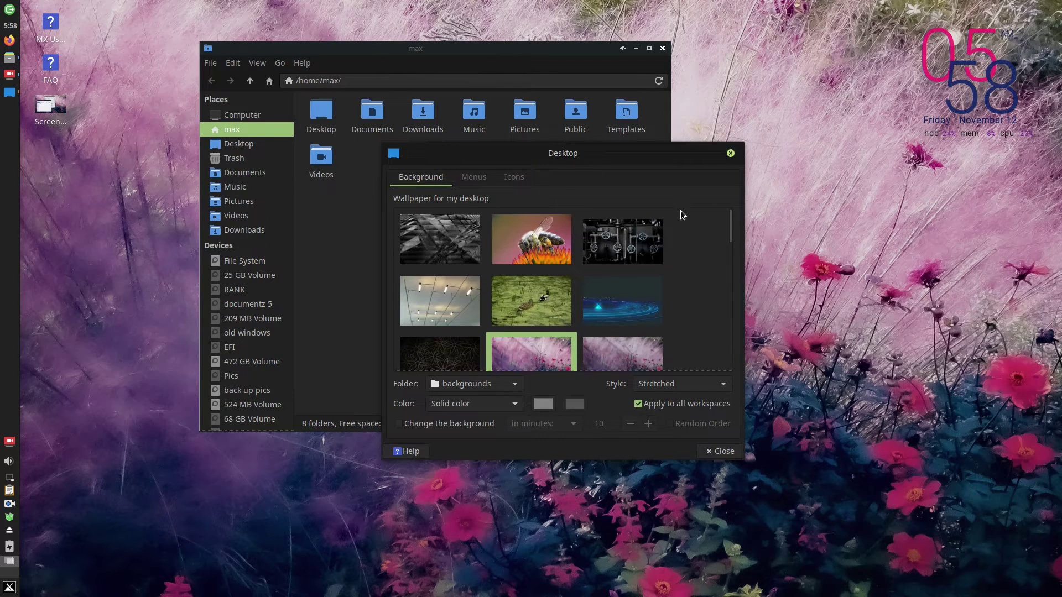
{"action": "left_click", "coordinate": [570, 230]}
{"action": "left_click", "coordinate": [626, 243]}
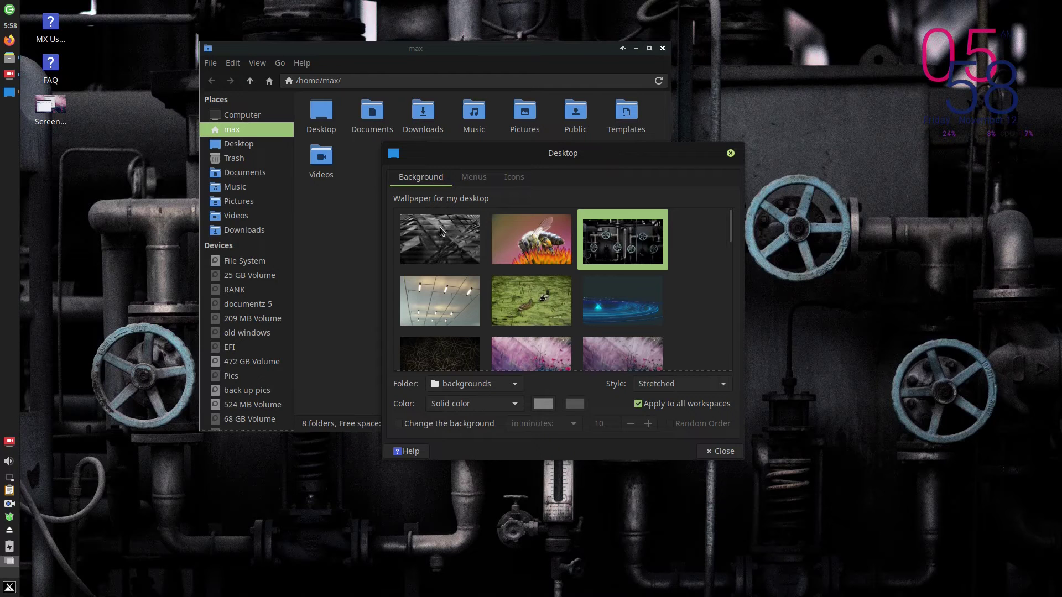
{"action": "left_click", "coordinate": [439, 236]}
{"action": "left_click", "coordinate": [621, 294]}
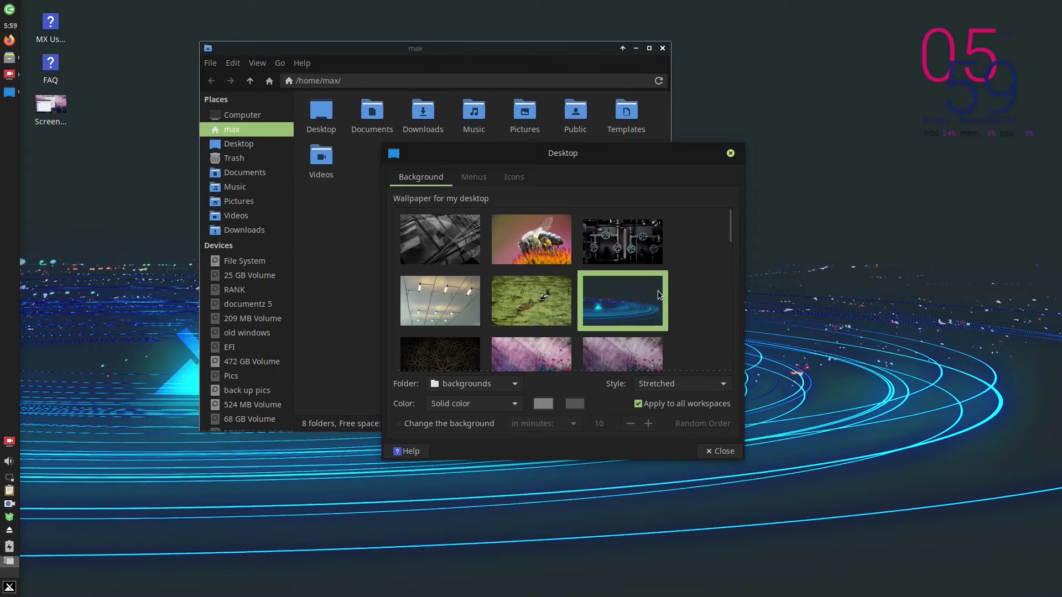
Browse further wallpapers (lily-pad, cyan building, green field, dark rocks) to settle the background
{"action": "scroll", "coordinate": [658, 291], "scroll_direction": "down", "scroll_amount": 2}
{"action": "scroll", "coordinate": [650, 319], "scroll_direction": "down", "scroll_amount": 2}
{"action": "left_click", "coordinate": [523, 299]}
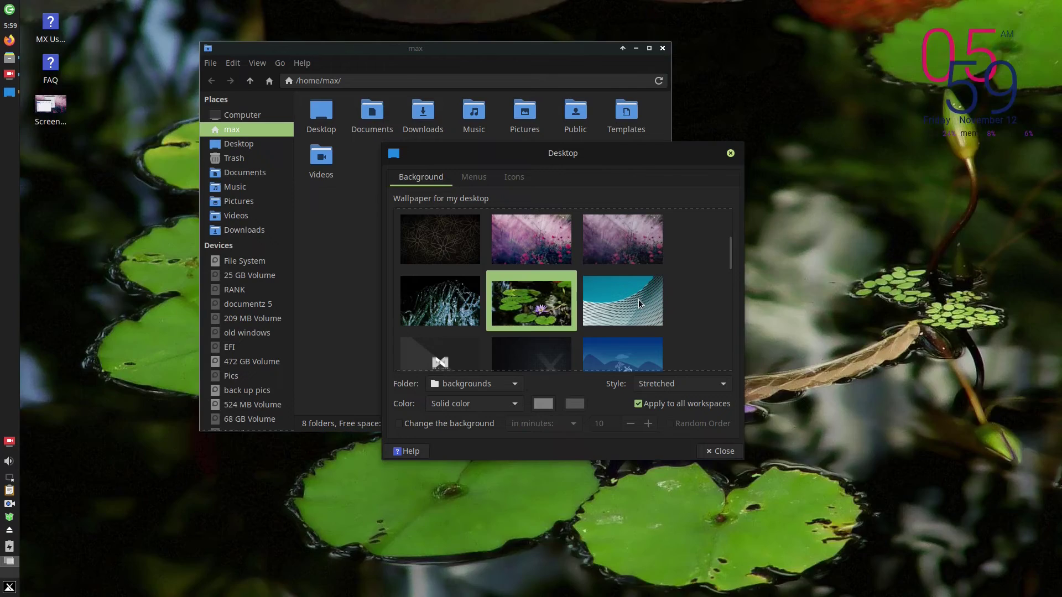
{"action": "left_click", "coordinate": [641, 302]}
{"action": "scroll", "coordinate": [653, 326], "scroll_direction": "down", "scroll_amount": 2}
{"action": "scroll", "coordinate": [636, 323], "scroll_direction": "down", "scroll_amount": 1}
{"action": "left_click", "coordinate": [625, 353]}
{"action": "scroll", "coordinate": [603, 347], "scroll_direction": "down", "scroll_amount": 2}
{"action": "left_click", "coordinate": [602, 346]}
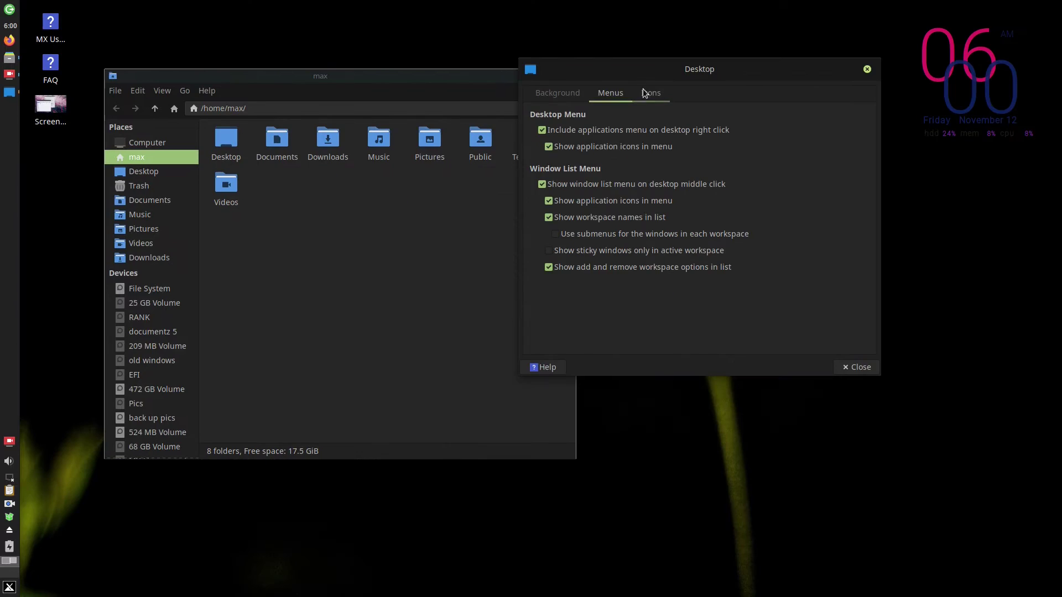
Check the desktop icon options, close Desktop settings and minimize the file manager
{"action": "left_click", "coordinate": [645, 93]}
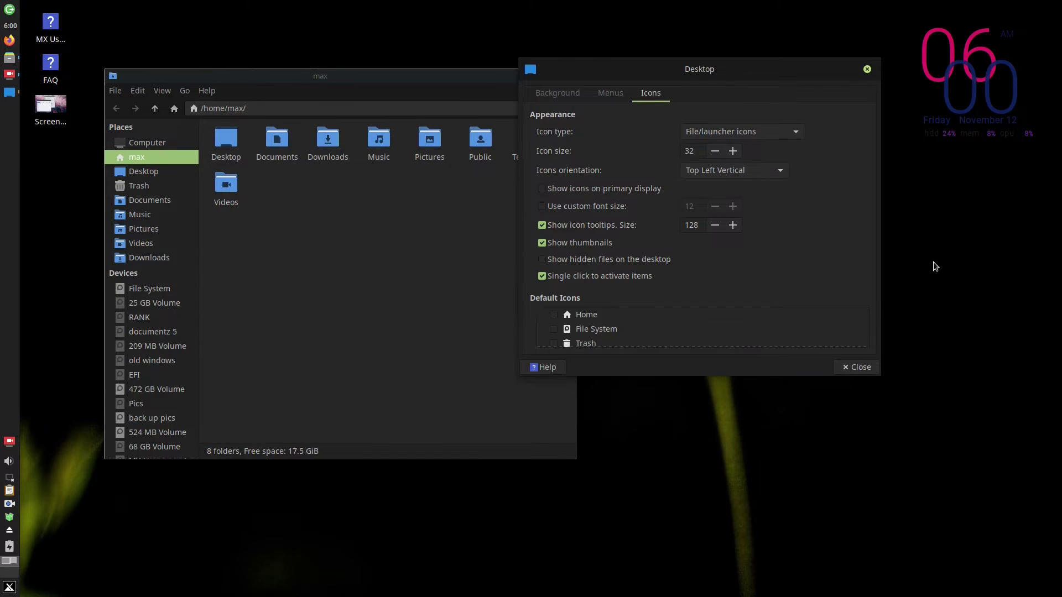
{"action": "left_click", "coordinate": [846, 367]}
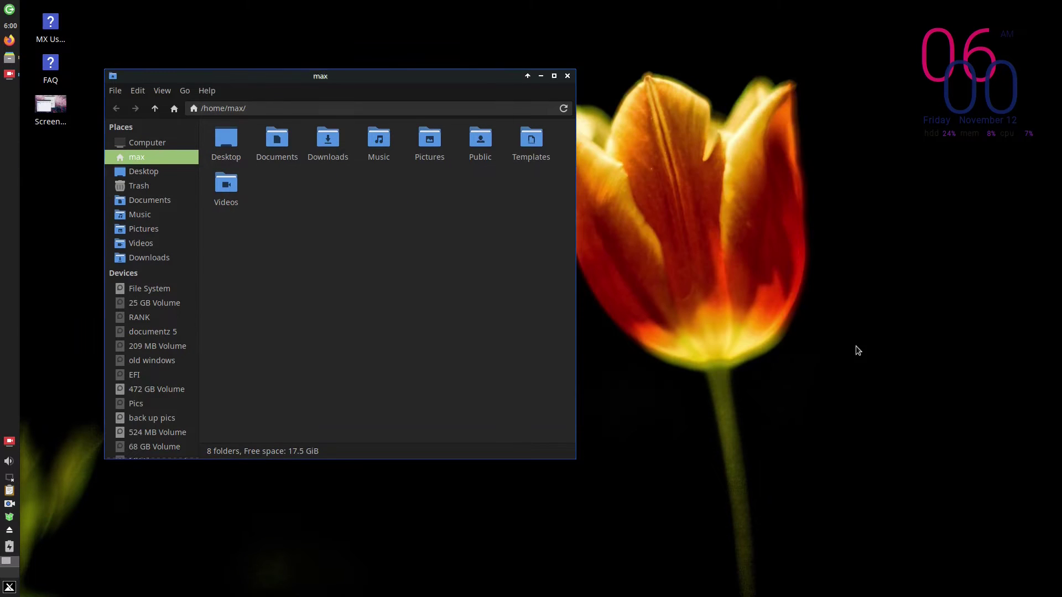
{"action": "left_click", "coordinate": [539, 77]}
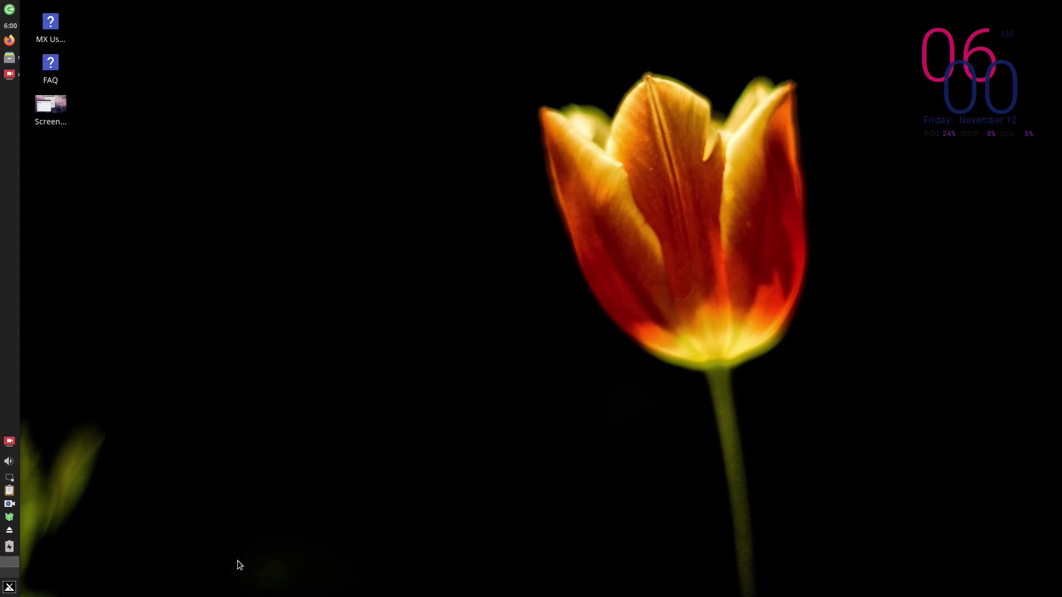
Search 'co' in the Whisker Menu and launch Conky Manager
{"action": "left_click", "coordinate": [9, 587]}
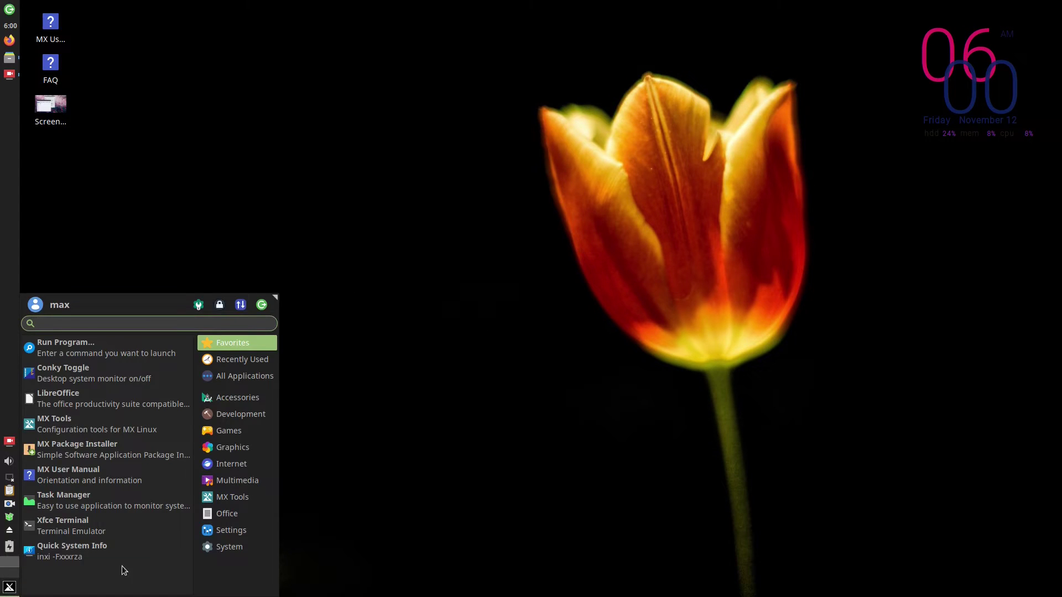
{"action": "left_click", "coordinate": [205, 514]}
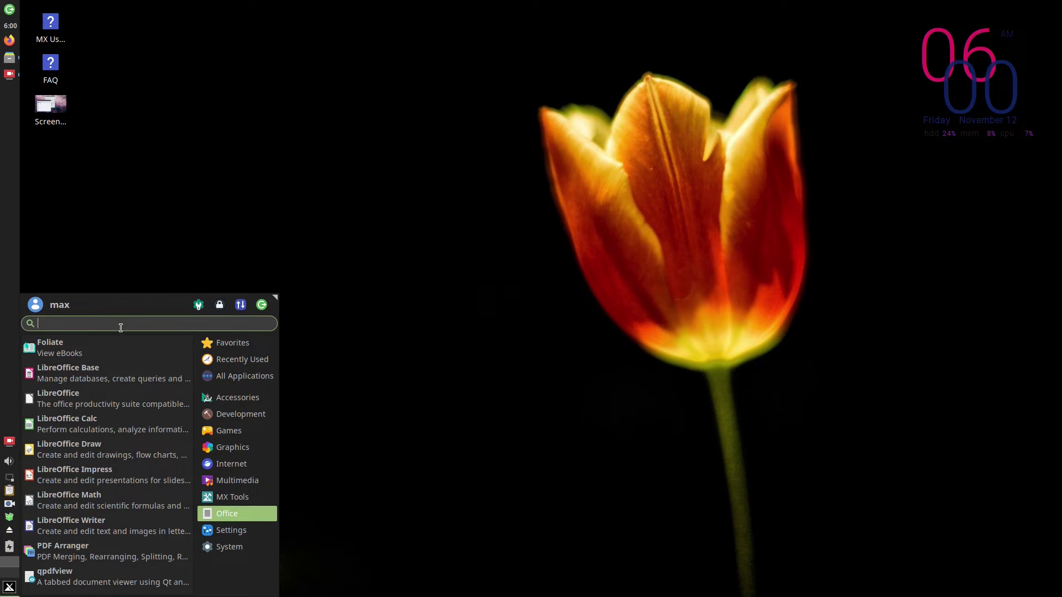
{"action": "type", "text": "co"}
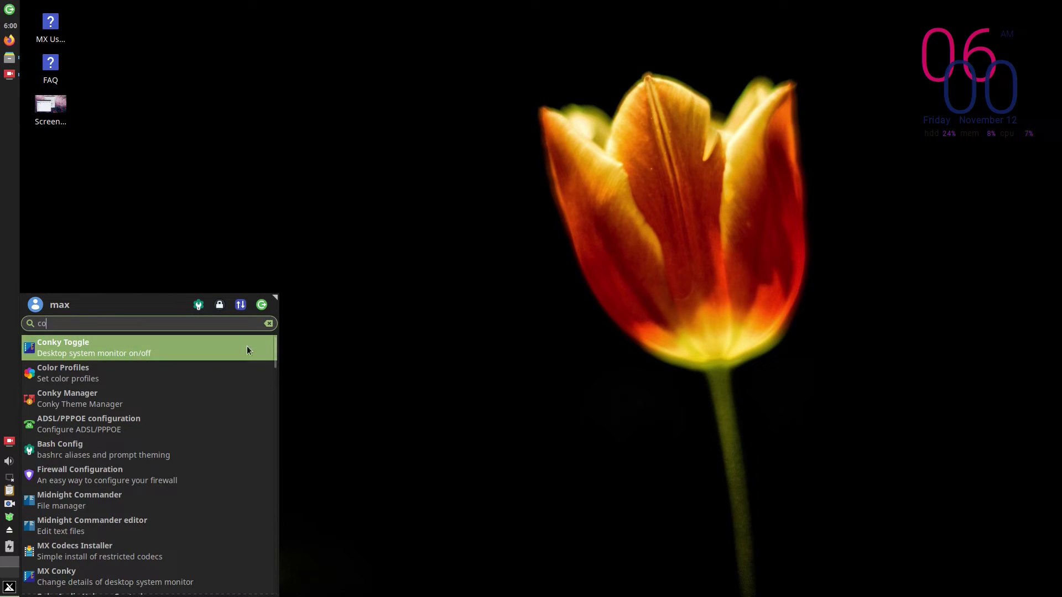
{"action": "left_click", "coordinate": [117, 394]}
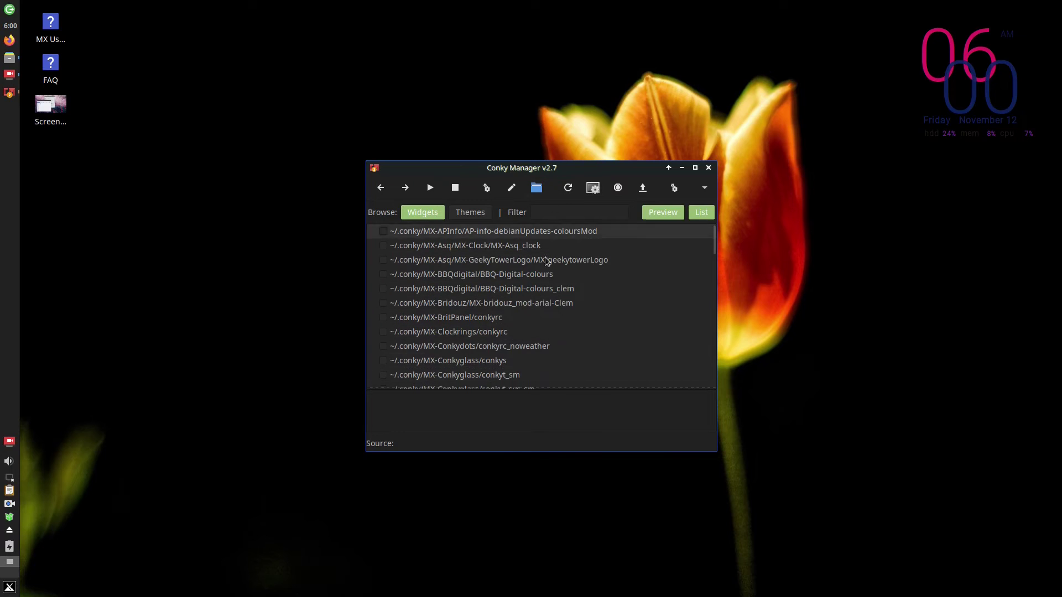
Disable the large clock and ManyRoads memory widgets, keep date-time-system-info, then minimize Conky Manager
{"action": "left_click", "coordinate": [565, 231]}
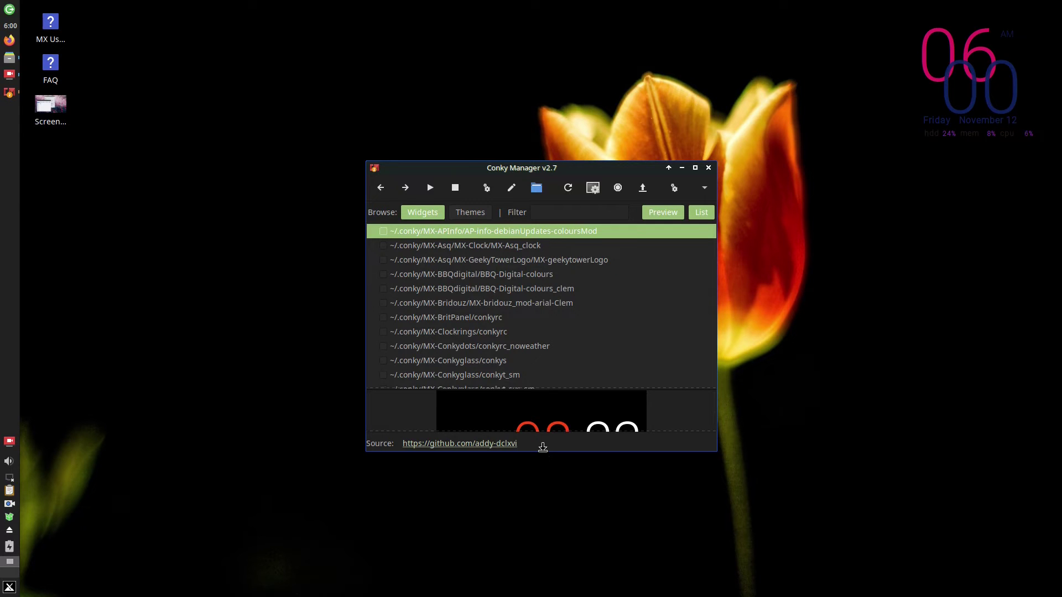
{"action": "left_click_drag", "start_coordinate": [542, 451], "coordinate": [510, 538]}
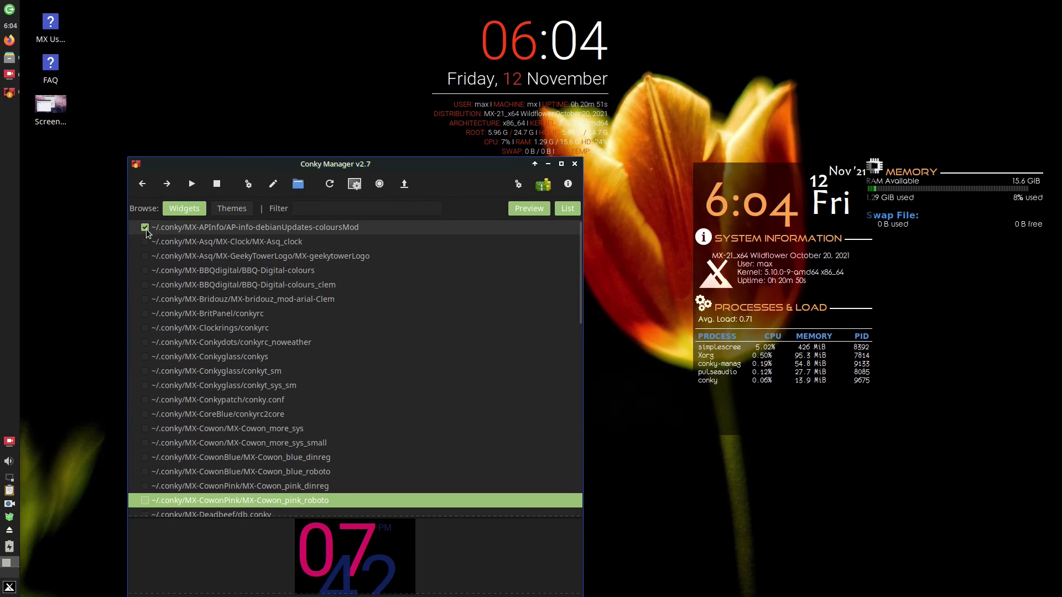
{"action": "left_click", "coordinate": [146, 228]}
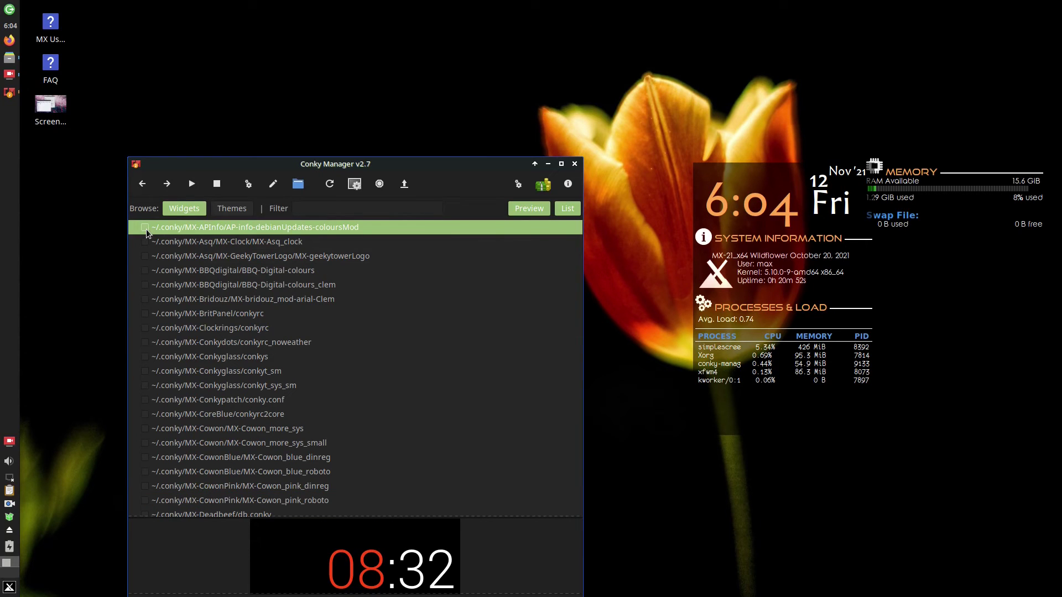
{"action": "scroll", "coordinate": [301, 378], "scroll_direction": "down", "scroll_amount": 5}
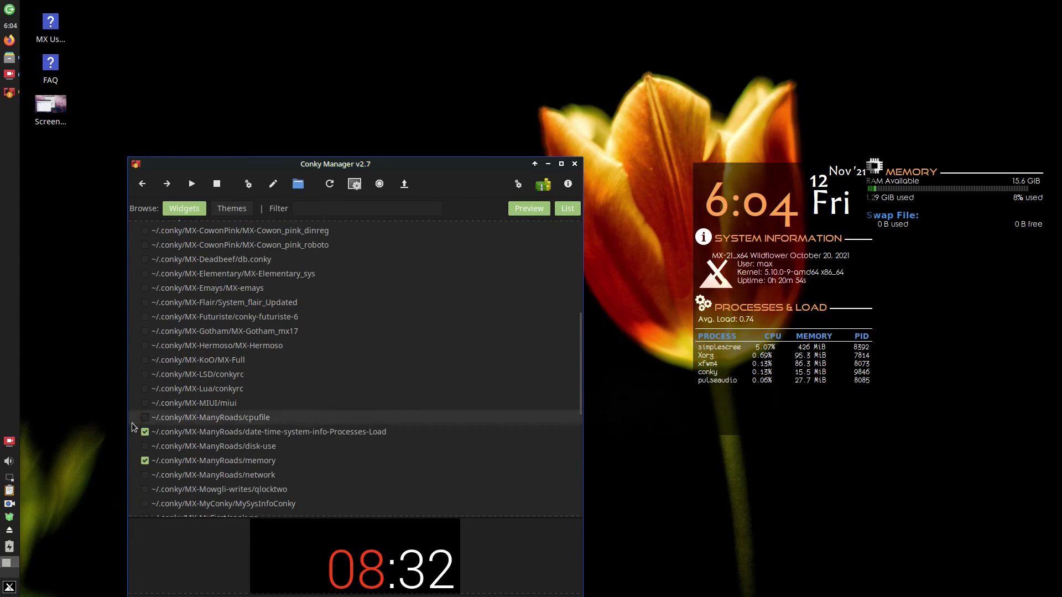
{"action": "left_click", "coordinate": [144, 432]}
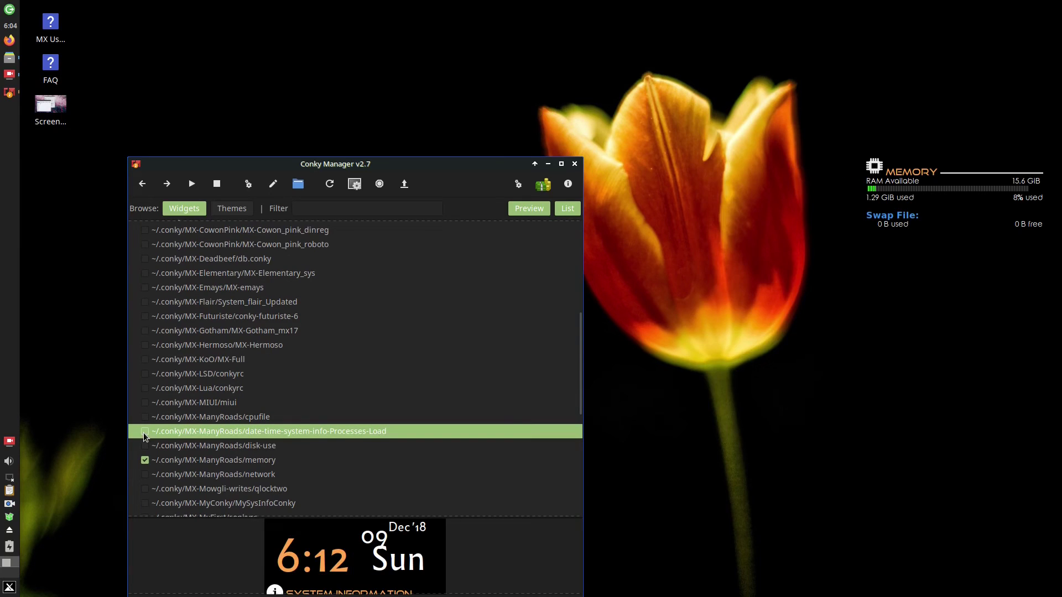
{"action": "left_click", "coordinate": [145, 460]}
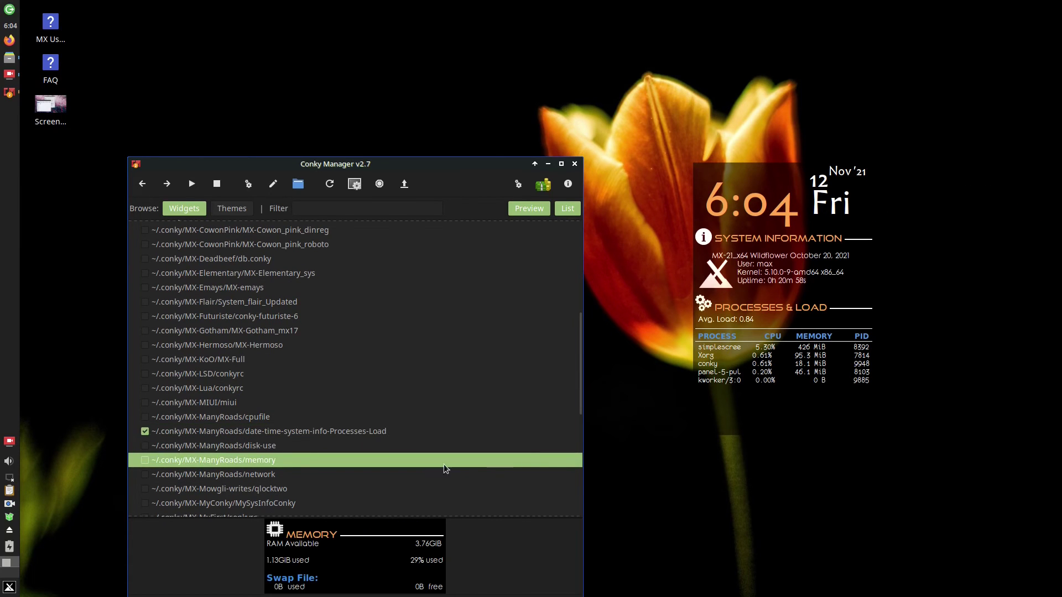
{"action": "left_click", "coordinate": [553, 163]}
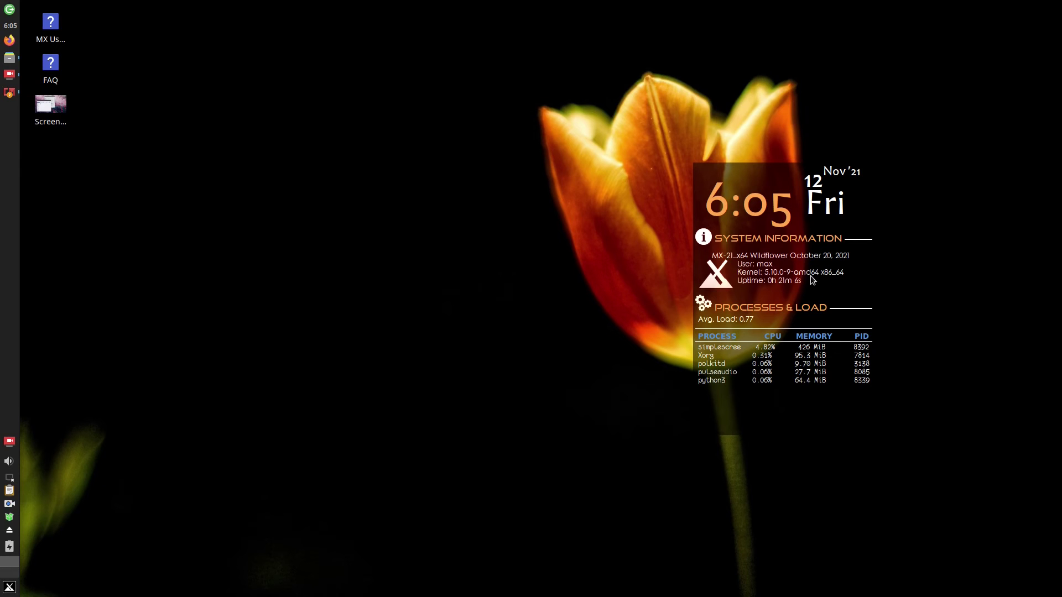
Move the Conky widget to the top-right corner and reopen the file manager on home
{"action": "mouse_move", "coordinate": [809, 277]}
{"action": "left_mouse_down"}
{"action": "mouse_move", "coordinate": [969, 145]}
{"action": "mouse_move", "coordinate": [989, 142]}
{"action": "mouse_move", "coordinate": [969, 141]}
{"action": "left_mouse_up"}
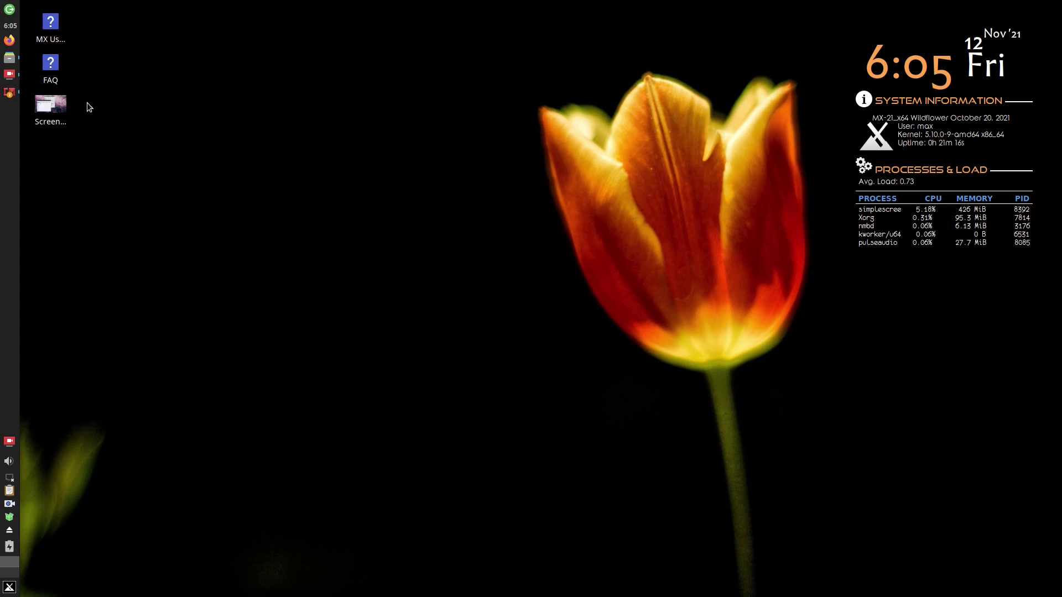
{"action": "left_click", "coordinate": [9, 57]}
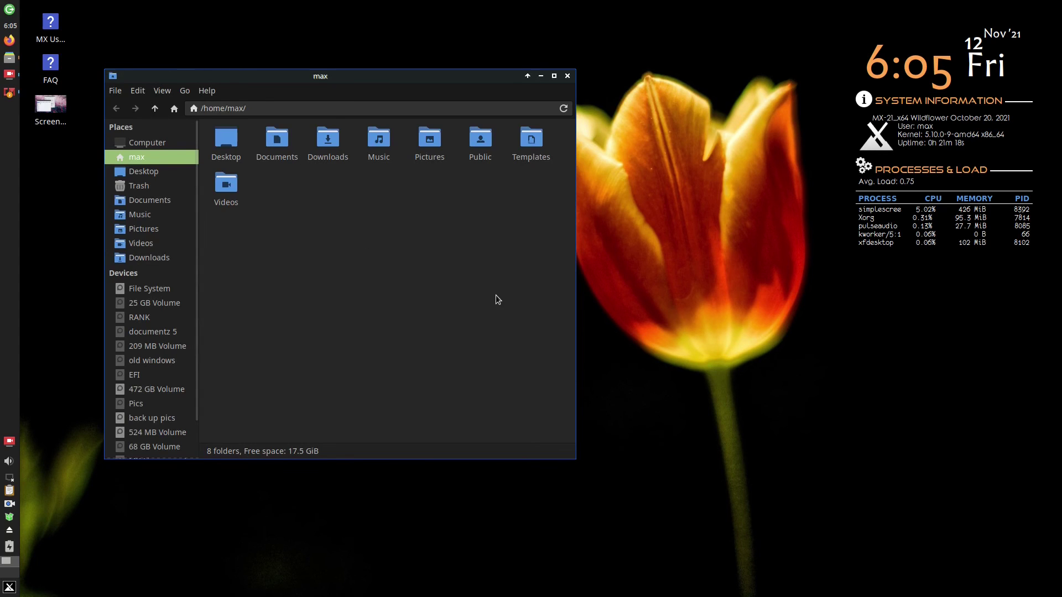
{"action": "left_click", "coordinate": [652, 283]}
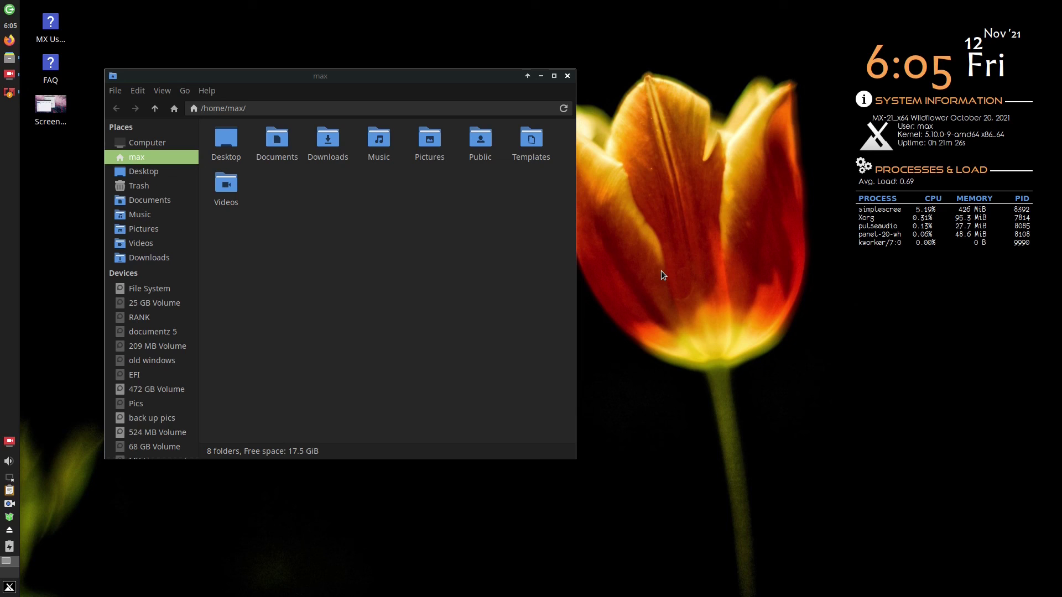
{"action": "mouse_move", "coordinate": [454, 75]}
{"action": "left_mouse_down"}
{"action": "mouse_move", "coordinate": [417, 160]}
{"action": "mouse_move", "coordinate": [422, 142]}
{"action": "left_mouse_up"}
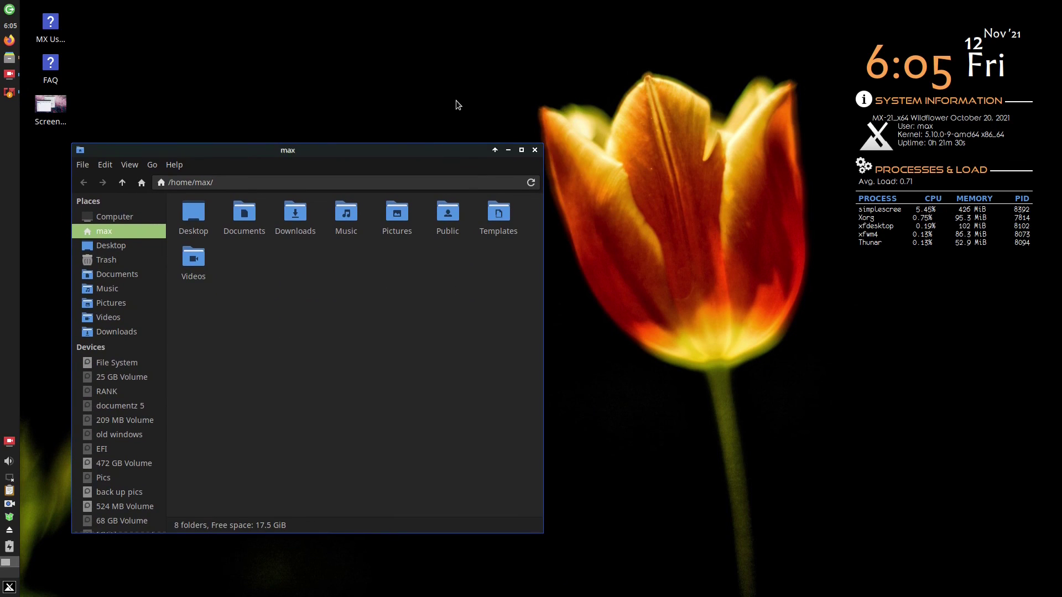